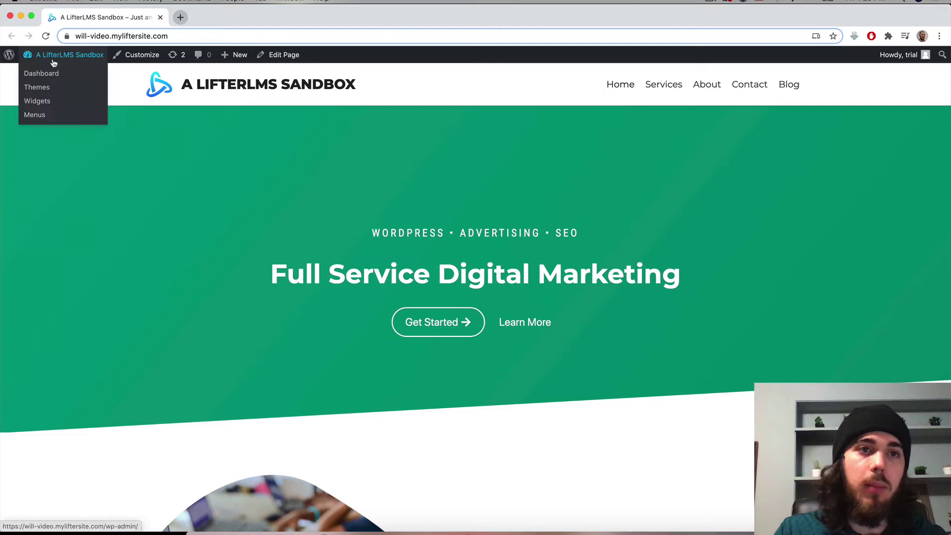
# - Open the Menus editor in a new tab and go to the wp-admin dashboard
pyautogui.rightClick(34, 114)
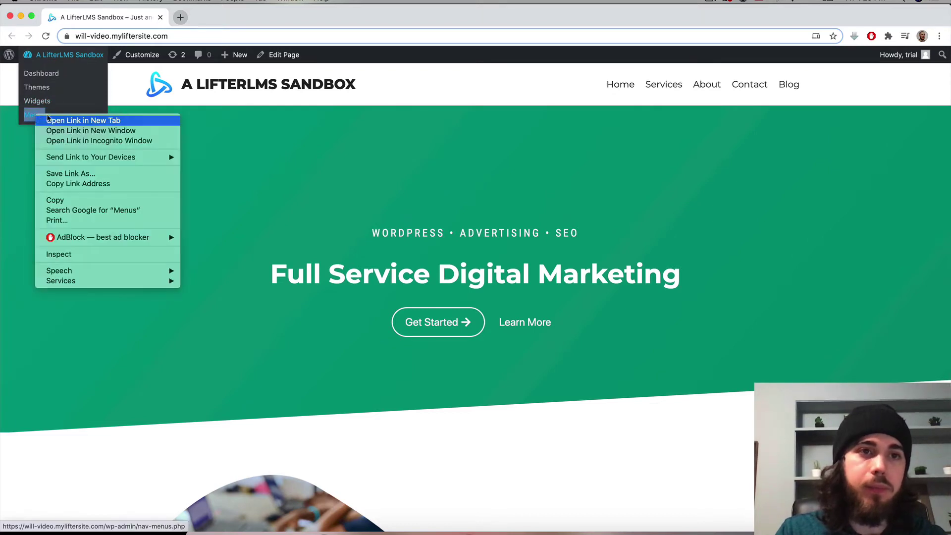
pyautogui.click(83, 120)
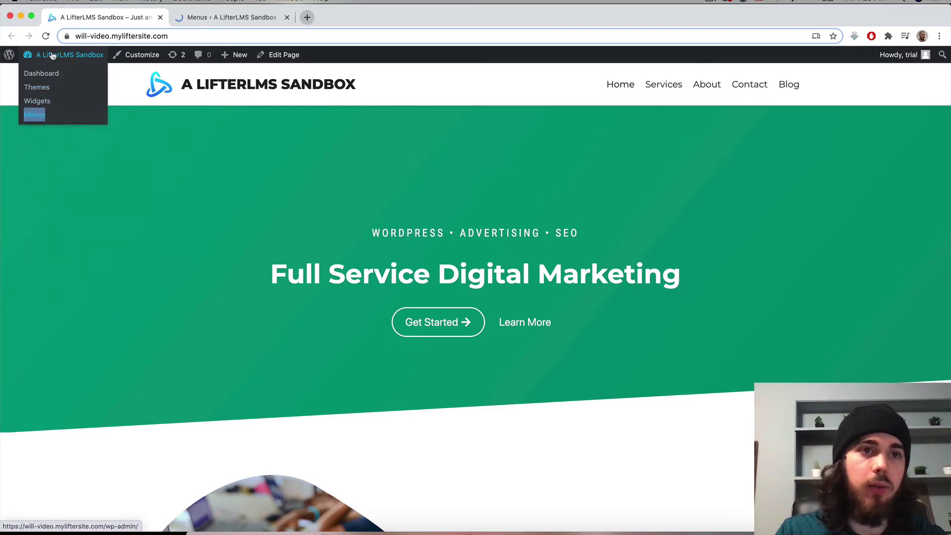
pyautogui.click(67, 54)
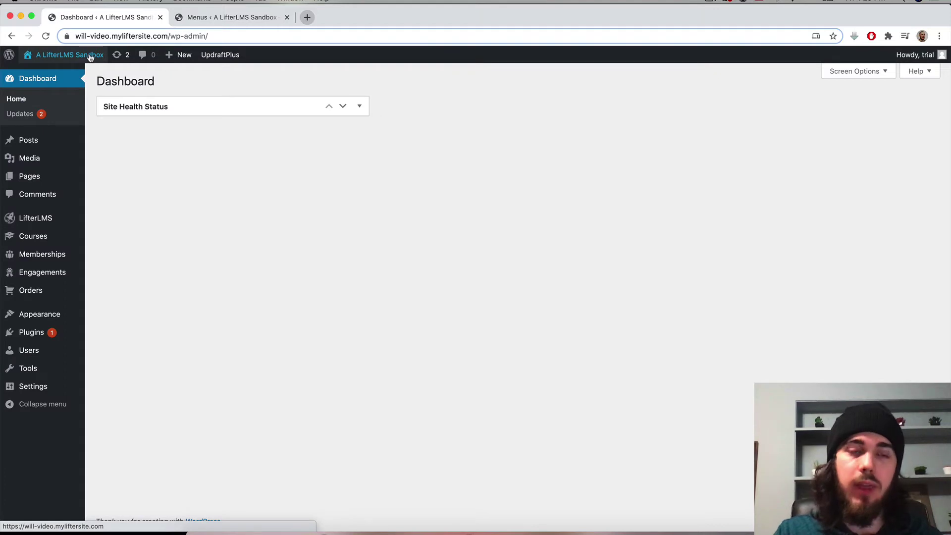
pyautogui.moveTo(40, 314)
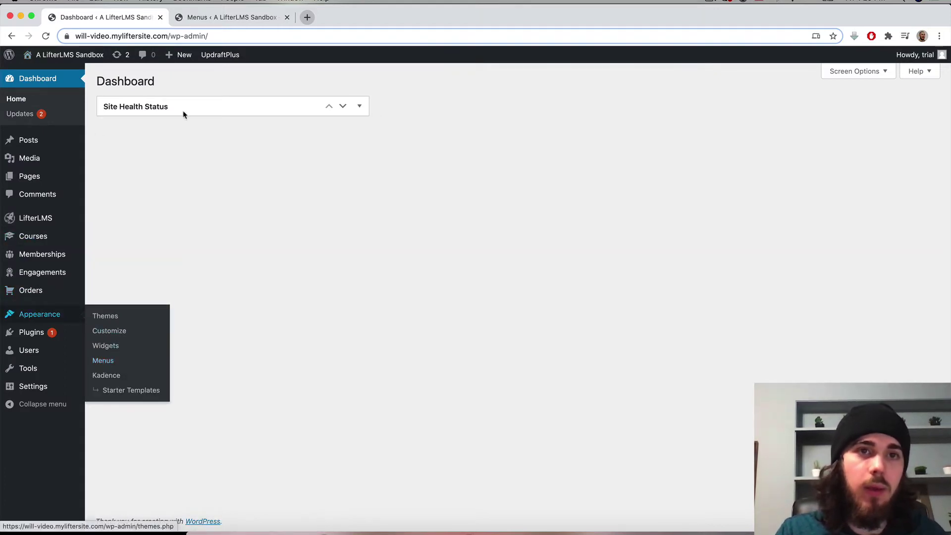
# - Check the Menus tab, then visit the live site's homepage from the Dashboard tab
pyautogui.click(223, 17)
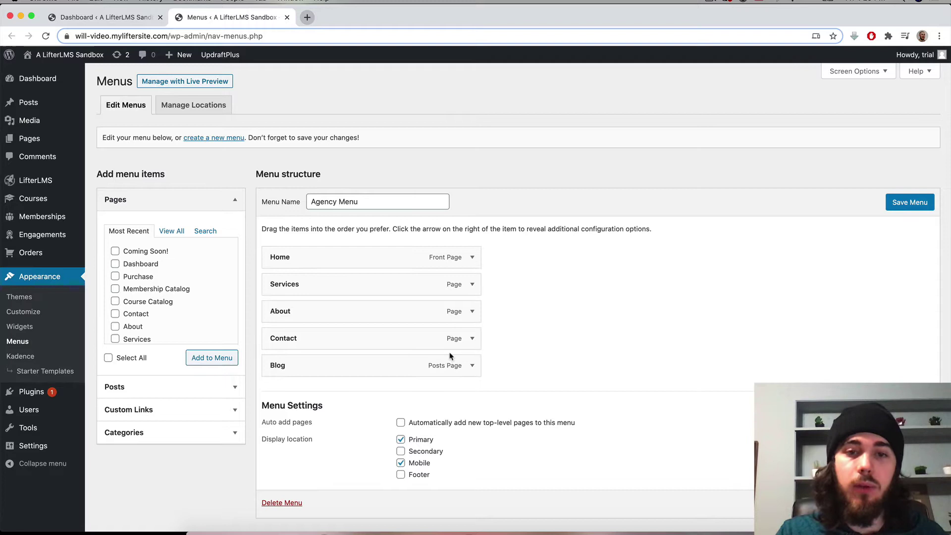
pyautogui.click(111, 18)
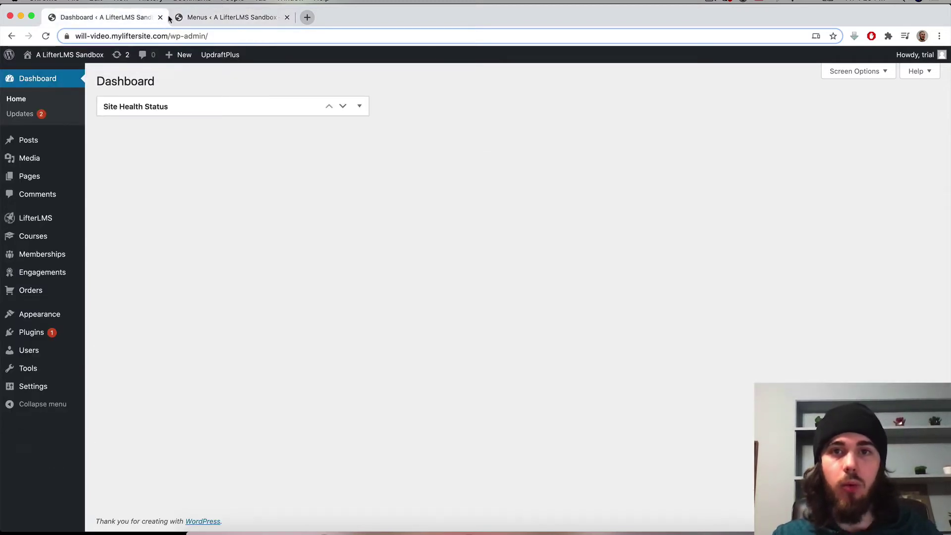
pyautogui.click(69, 55)
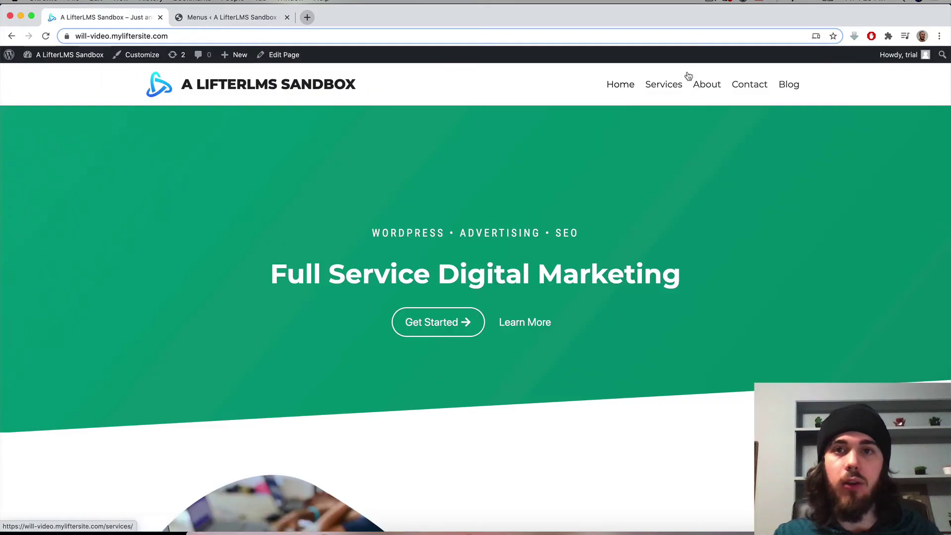
# - Add the Dashboard page to the Agency Menu and save the menu
pyautogui.click(226, 17)
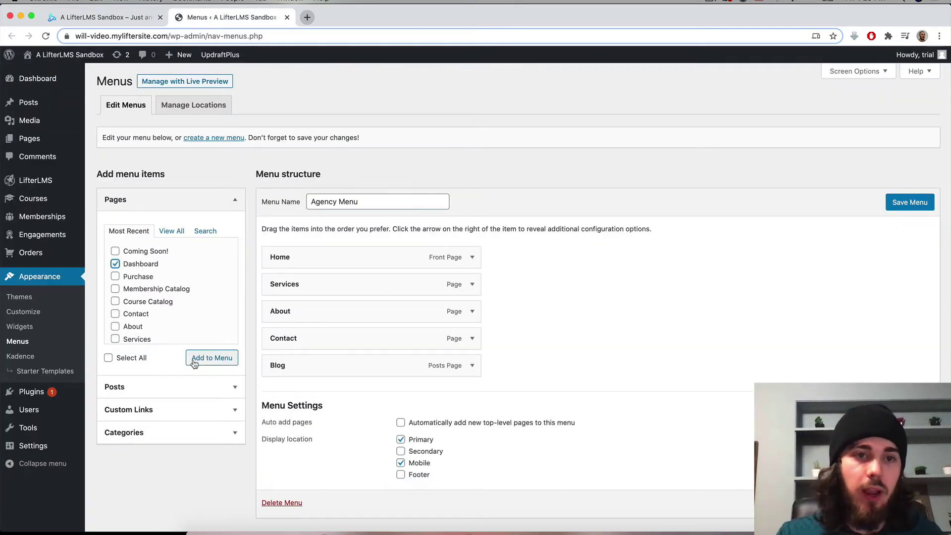
pyautogui.click(211, 357)
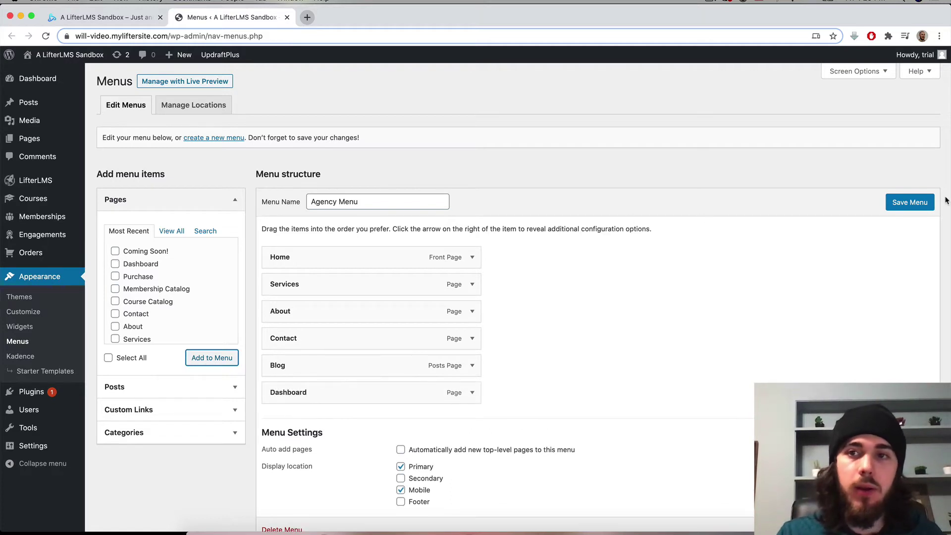
pyautogui.click(909, 202)
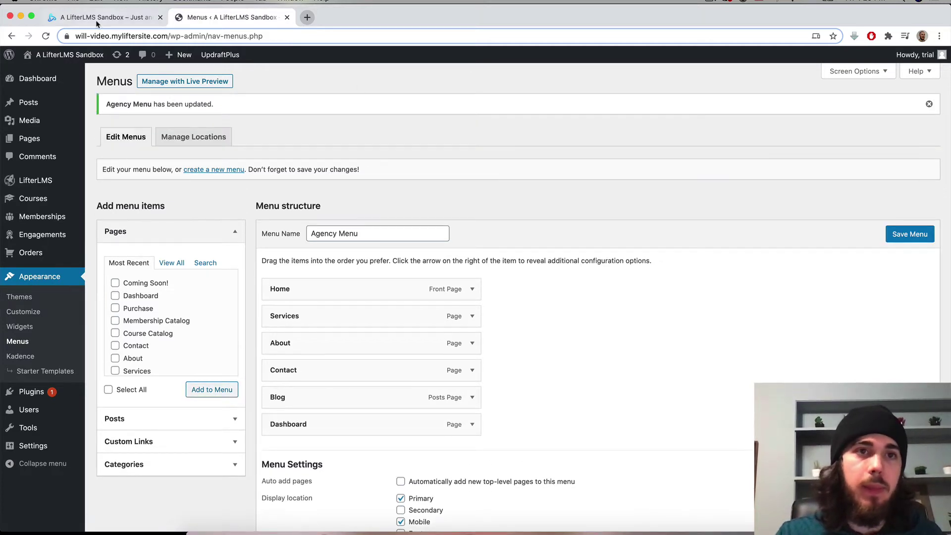
# - Reload the homepage, follow the new Dashboard link, and open a private browser window
pyautogui.click(96, 21)
pyautogui.click(45, 36)
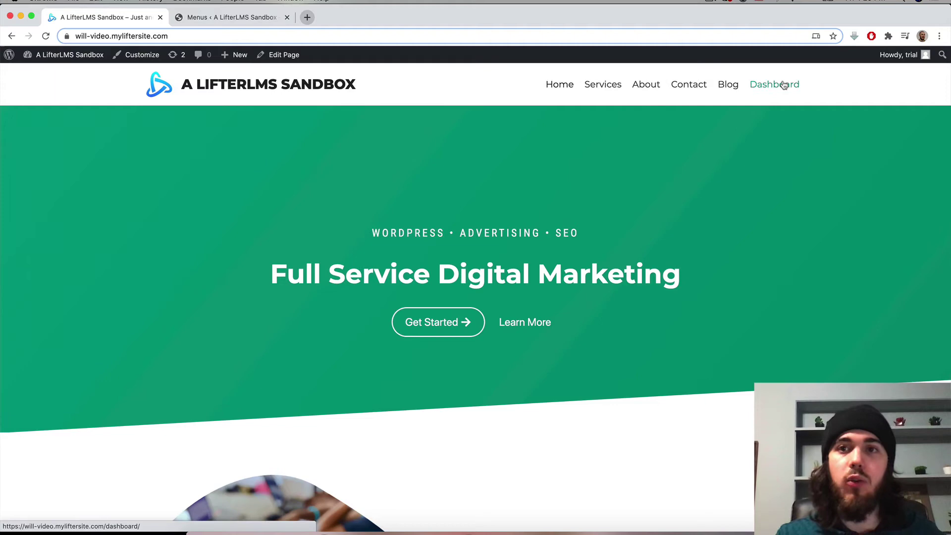
pyautogui.click(784, 85)
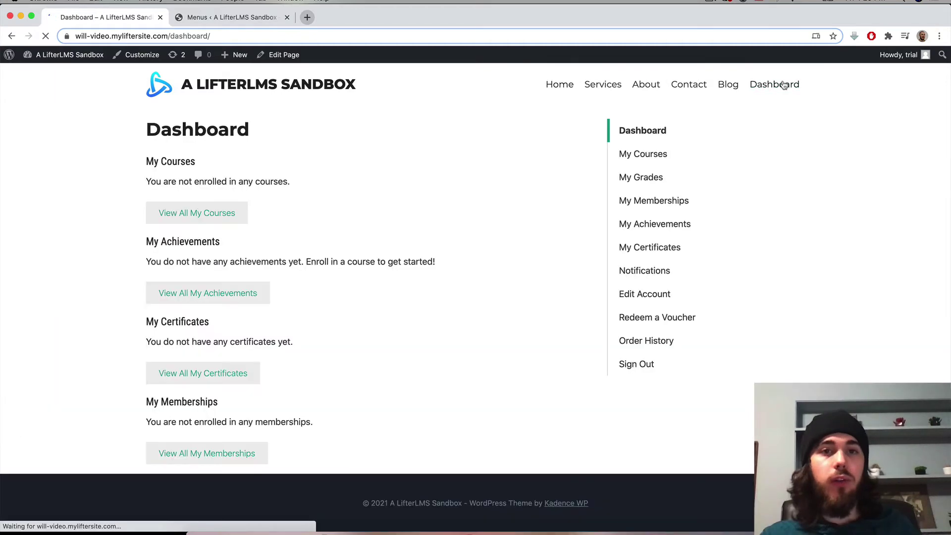
pyautogui.click(141, 36)
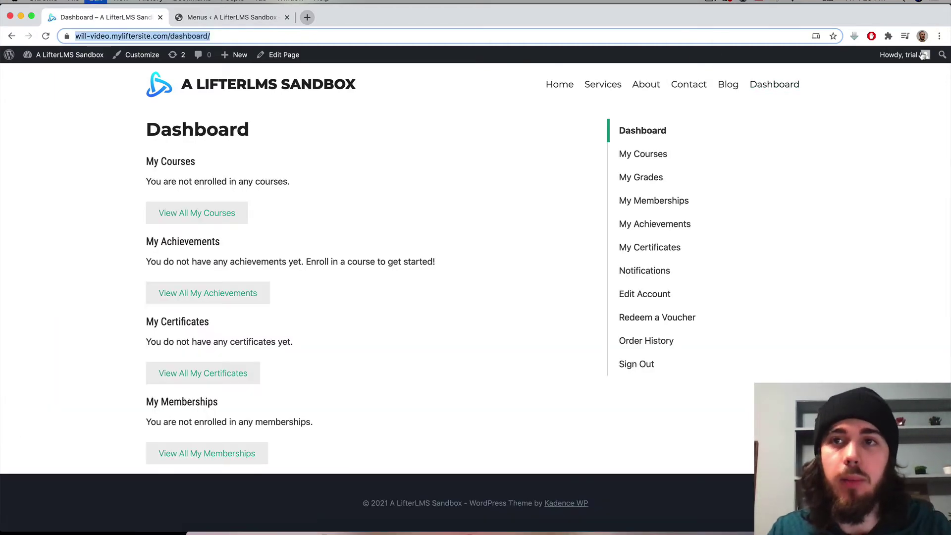
pyautogui.click(939, 36)
pyautogui.click(804, 84)
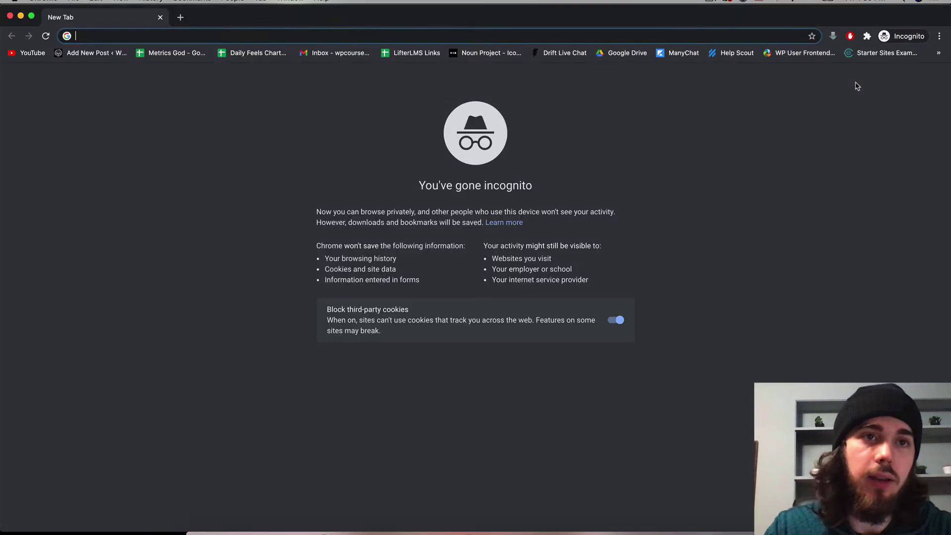
pyautogui.write('will-video.myliftersite.com/dashboard/')
pyautogui.press('Return')
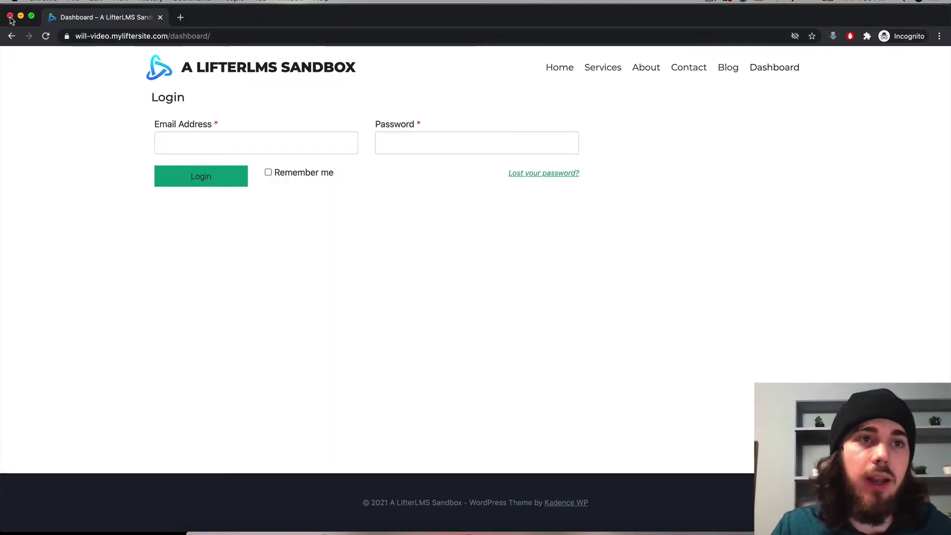
pyautogui.press('super+grave')
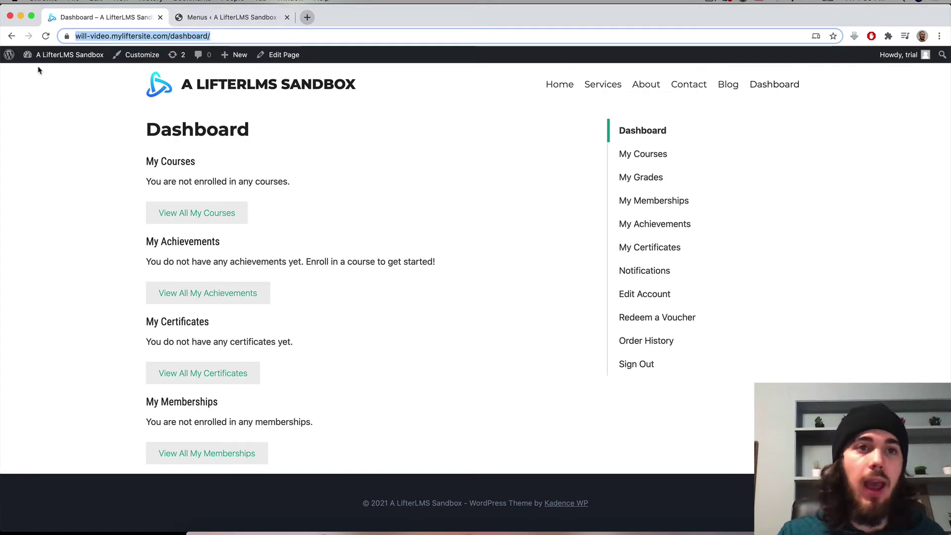
# - Open the Menus editor and enable LifterLMS links in Screen Options
pyautogui.moveTo(66, 54)
pyautogui.click(35, 114)
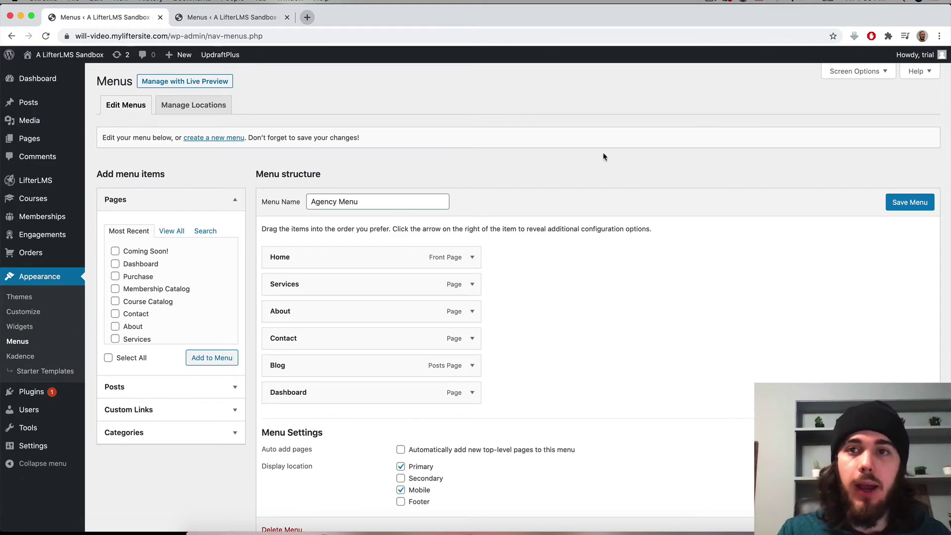
pyautogui.click(835, 78)
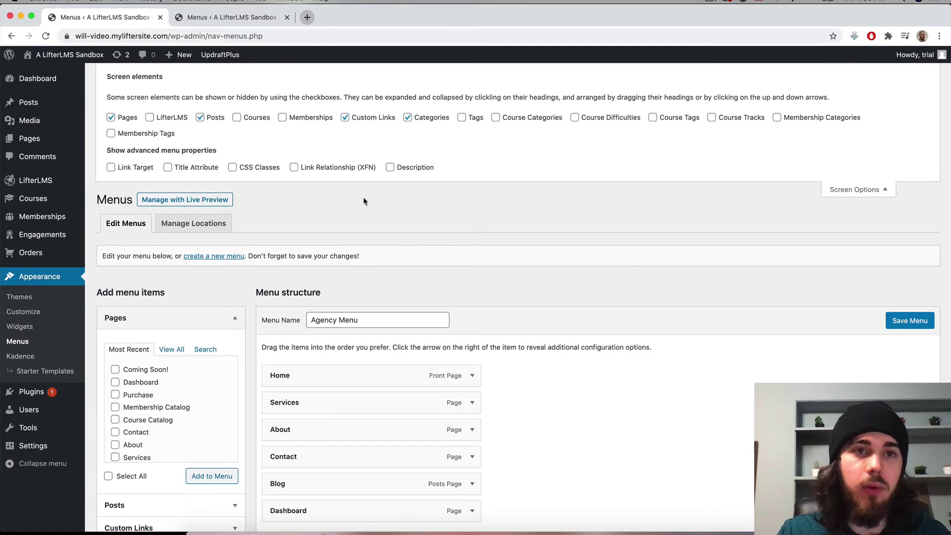
pyautogui.click(150, 118)
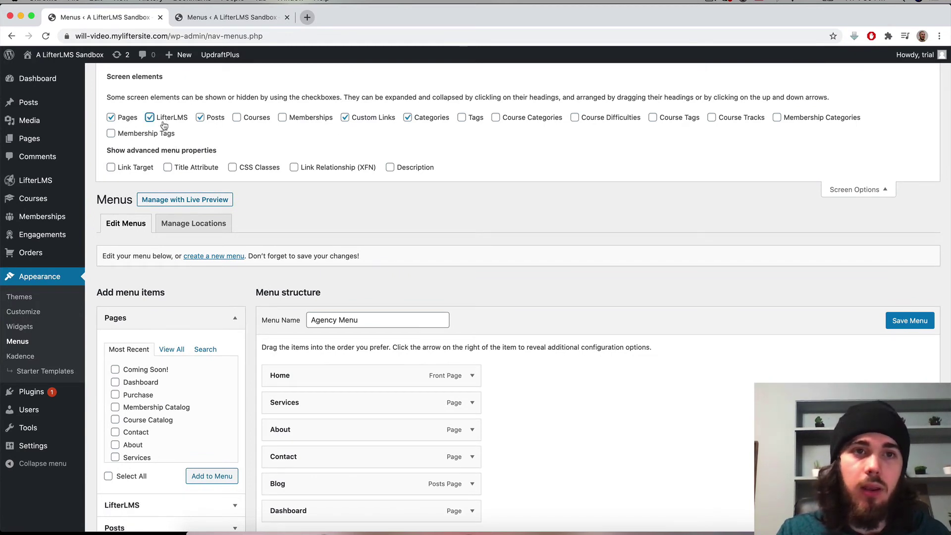
pyautogui.click(858, 188)
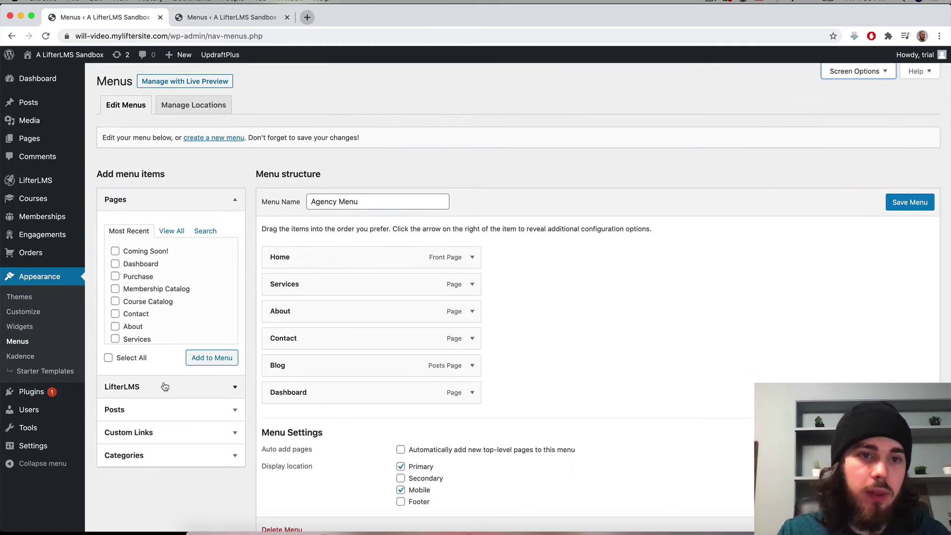
# - Add the LifterLMS Sign In and Sign Out links to the Agency Menu
pyautogui.click(154, 385)
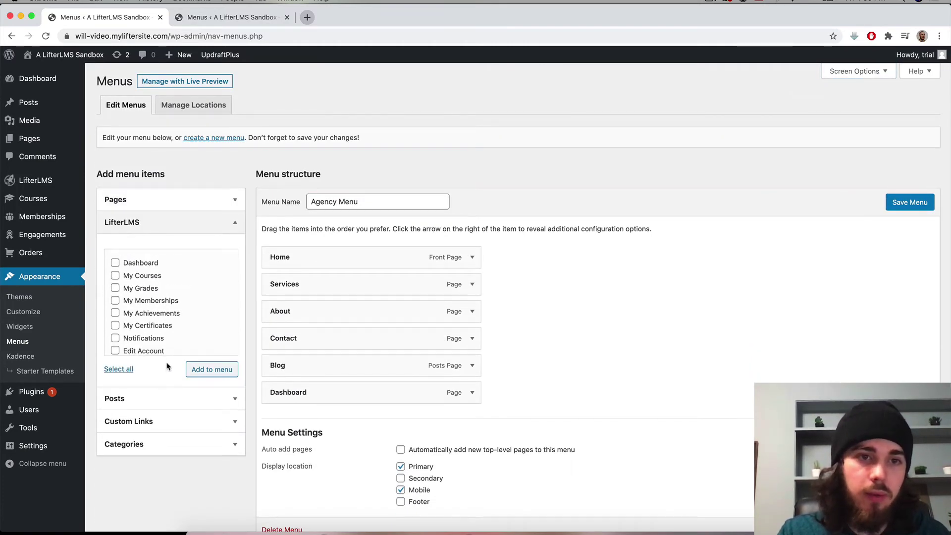
pyautogui.scroll(-3, 157, 342)
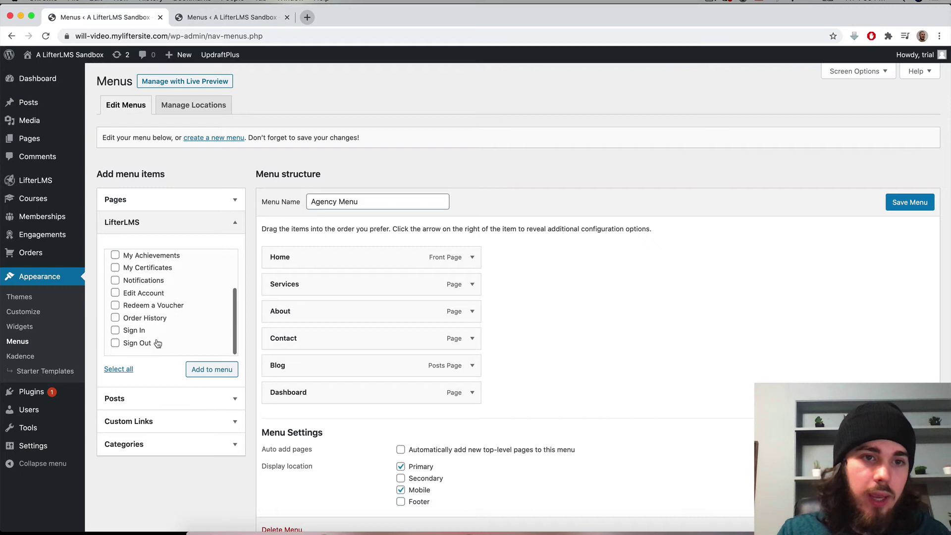
pyautogui.click(116, 330)
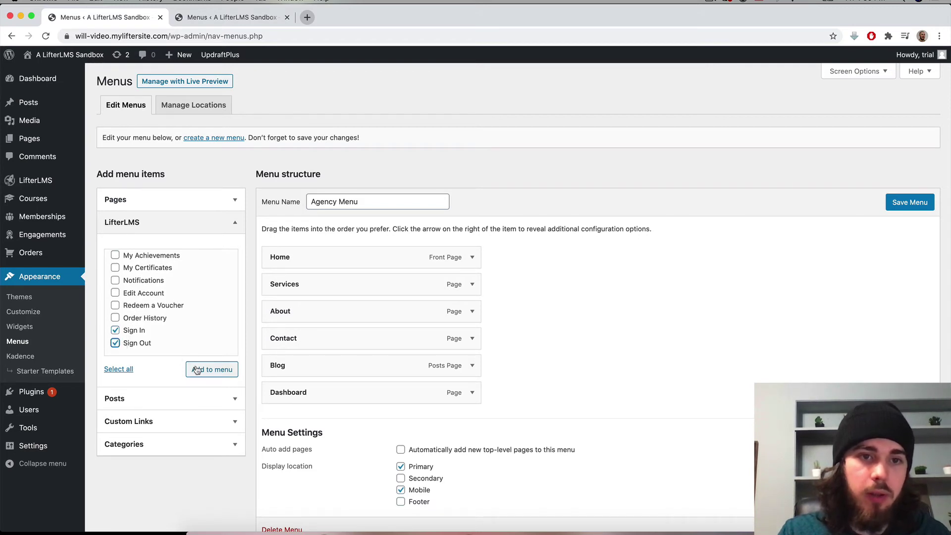
pyautogui.click(212, 370)
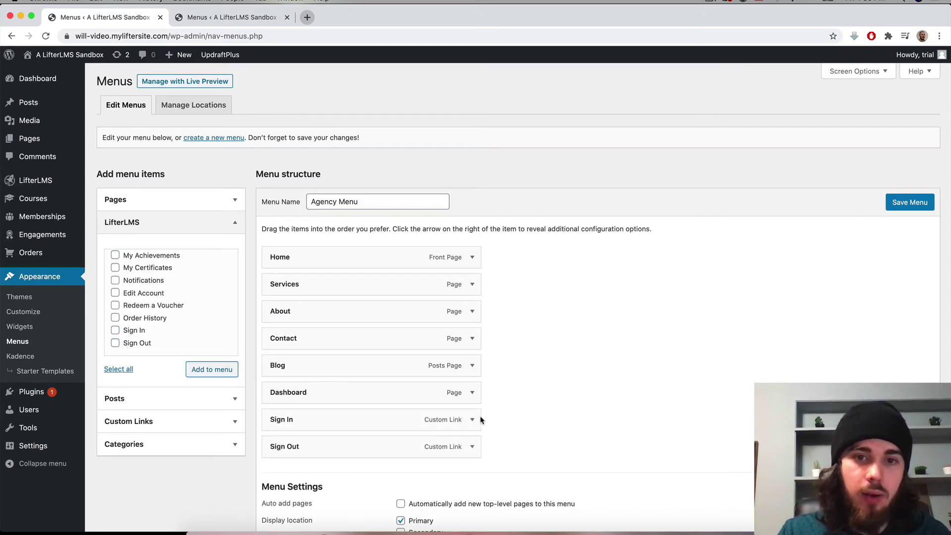
pyautogui.scroll(-2, 440, 437)
# - Inspect the Sign In item's settings and save the Agency Menu
pyautogui.click(473, 364)
pyautogui.scroll(-1, 475, 362)
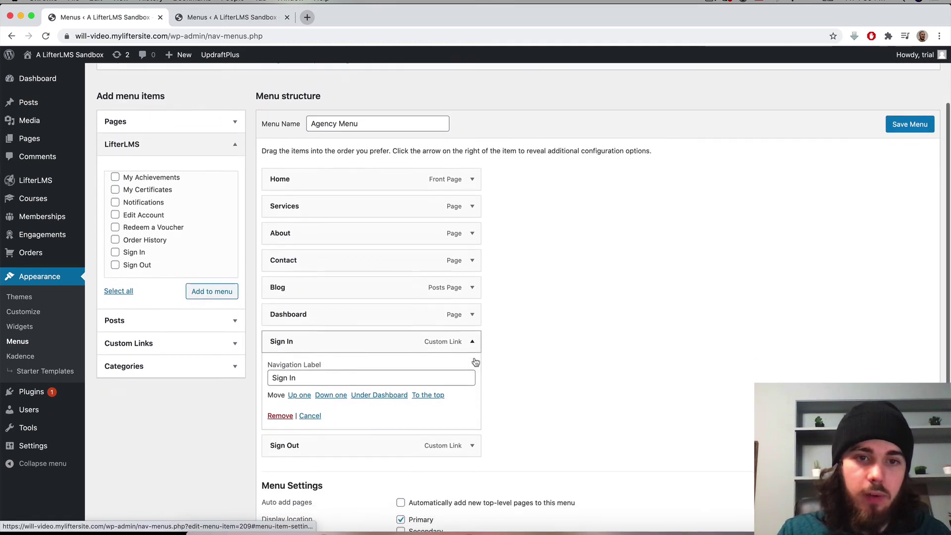
pyautogui.click(472, 340)
pyautogui.click(919, 128)
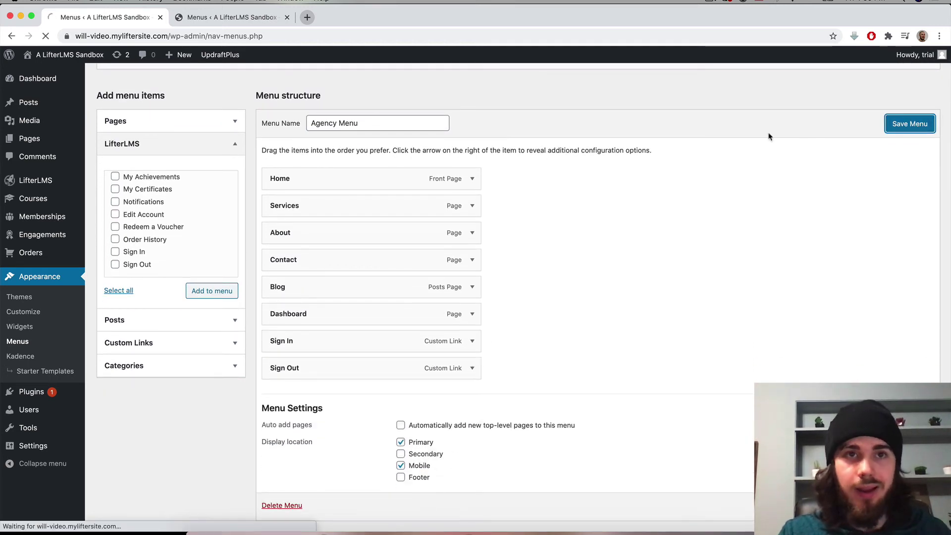
pyautogui.click(230, 16)
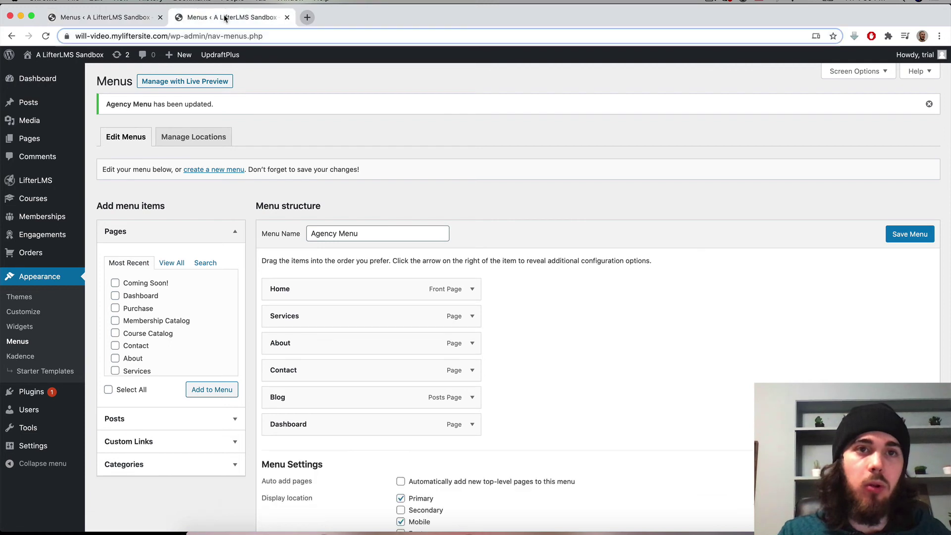
# - Sign out from the front-end menu, then test the Sign In, Services and Home links
pyautogui.click(69, 53)
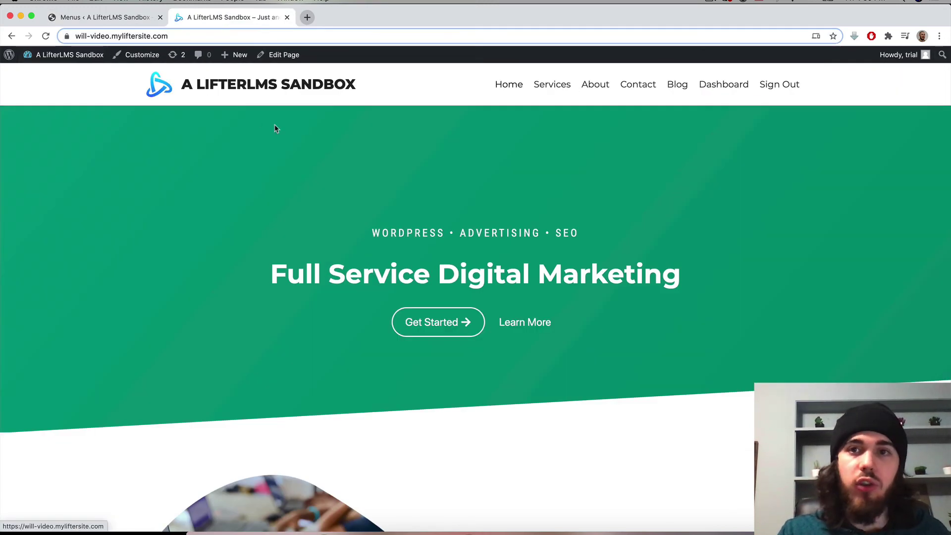
pyautogui.click(778, 84)
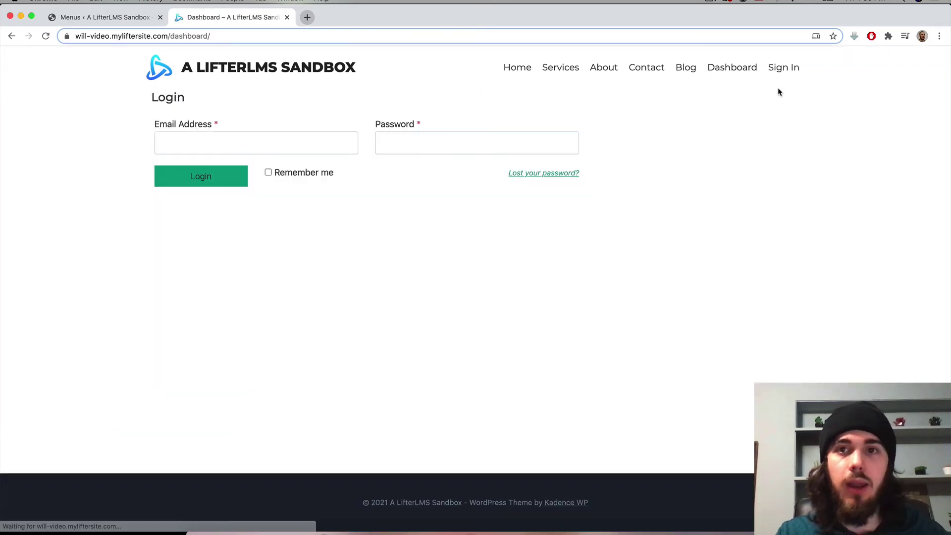
pyautogui.click(780, 69)
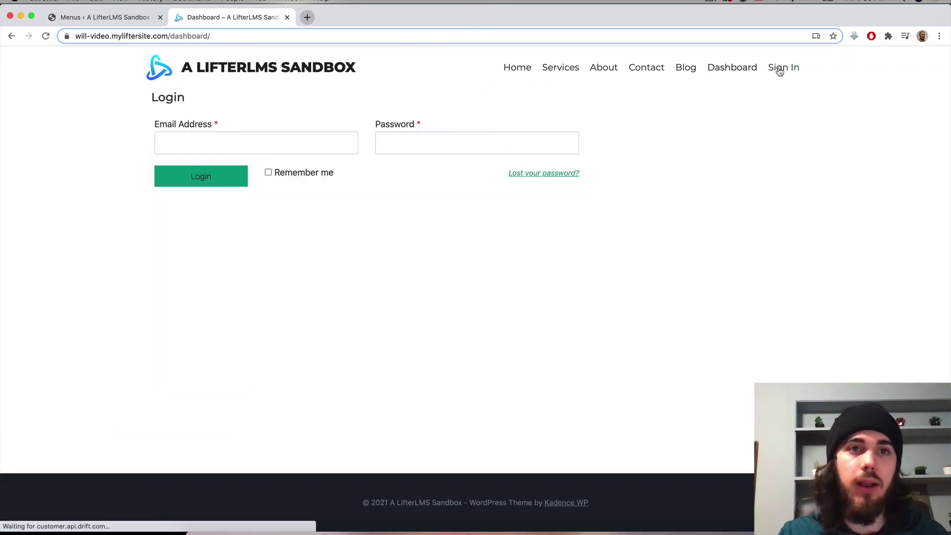
pyautogui.click(561, 67)
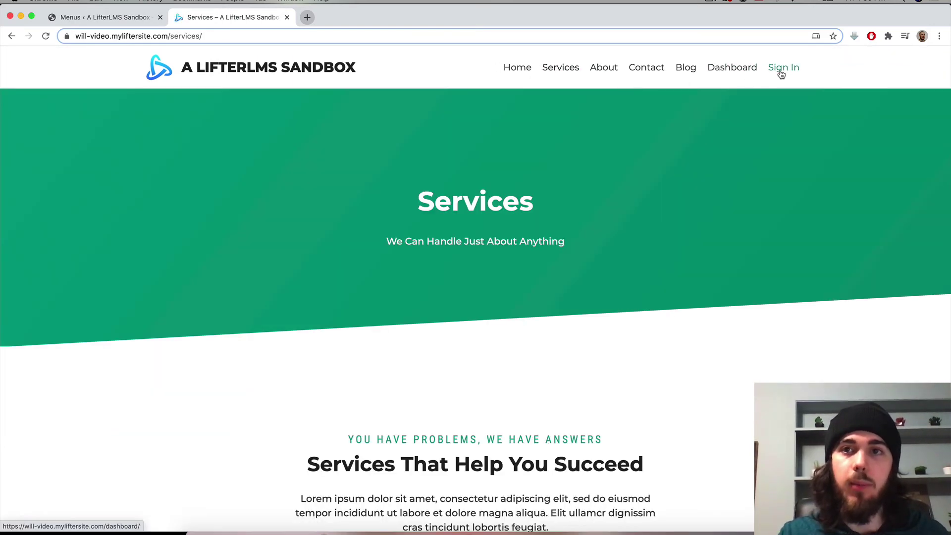
pyautogui.click(781, 68)
pyautogui.click(518, 67)
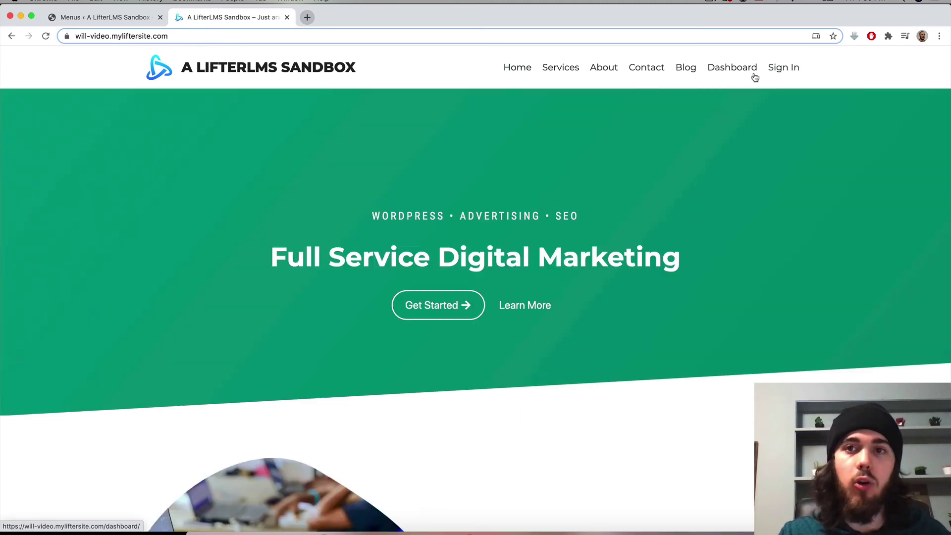
pyautogui.click(794, 68)
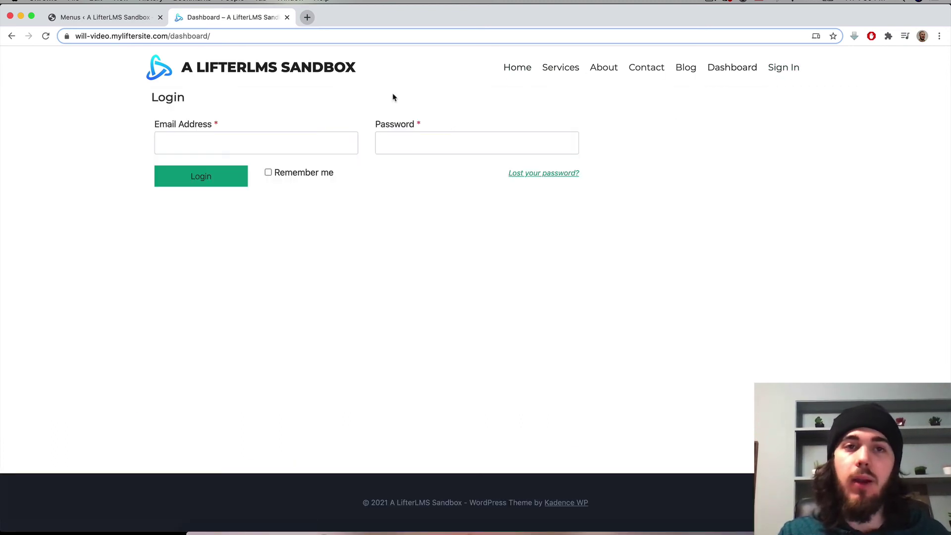